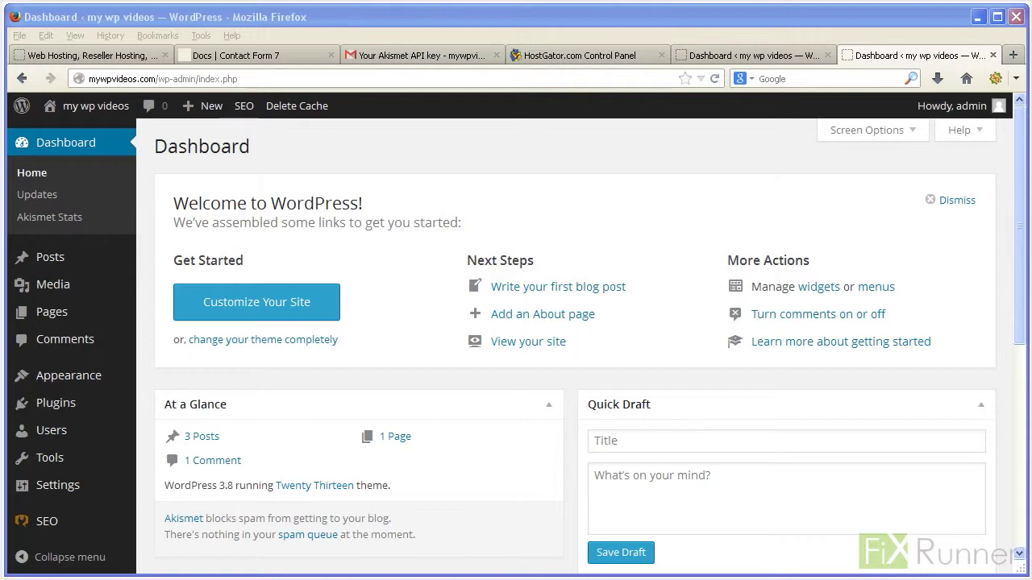
Step: Return to the admin dashboard and open the Plugins Add New page
left_click(750, 55)
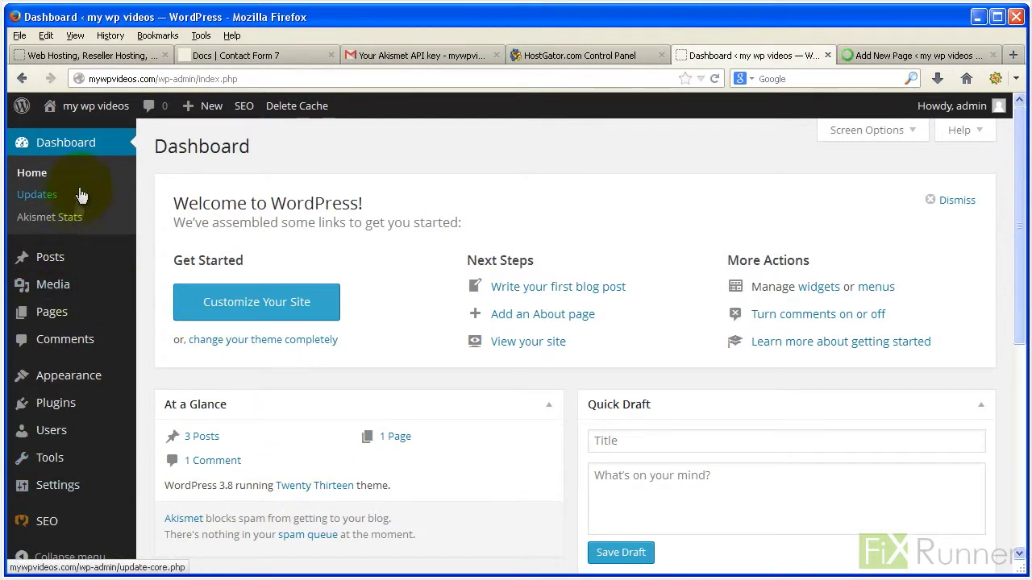
mouse_move(66, 407)
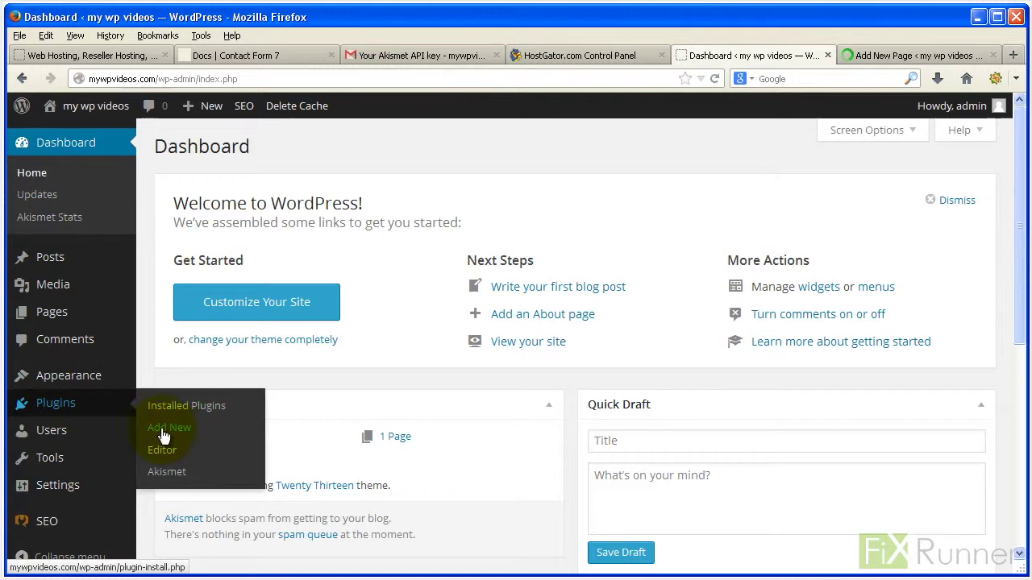
left_click(243, 426)
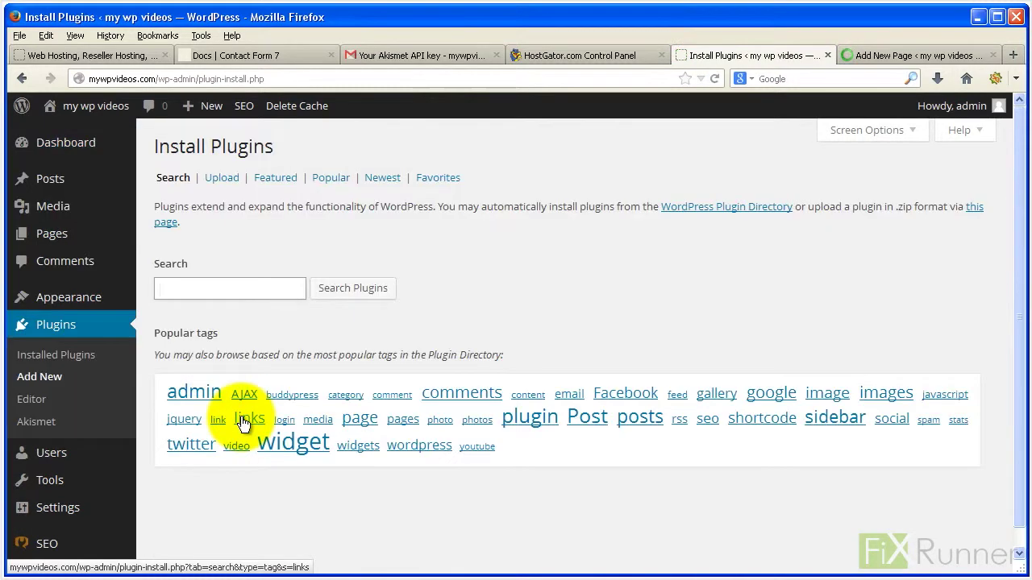
left_click(207, 287)
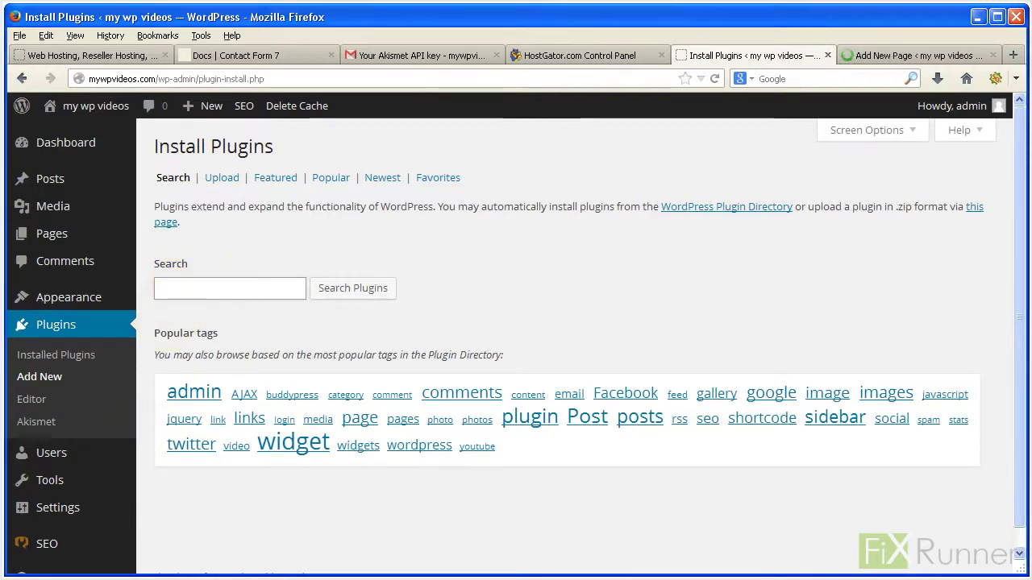
Step: Search the plugin directory for 'Contact Form 7', copied from the notes, and start installing it
key("alt+Tab")
left_click_drag(166, 442, 9, 444)
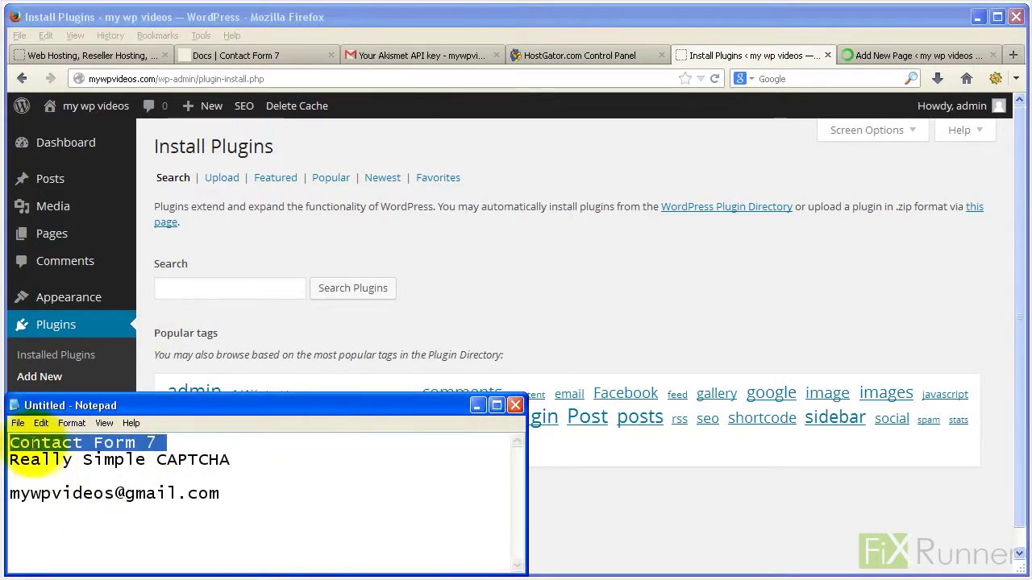
right_click(65, 450)
left_click(84, 486)
right_click(177, 287)
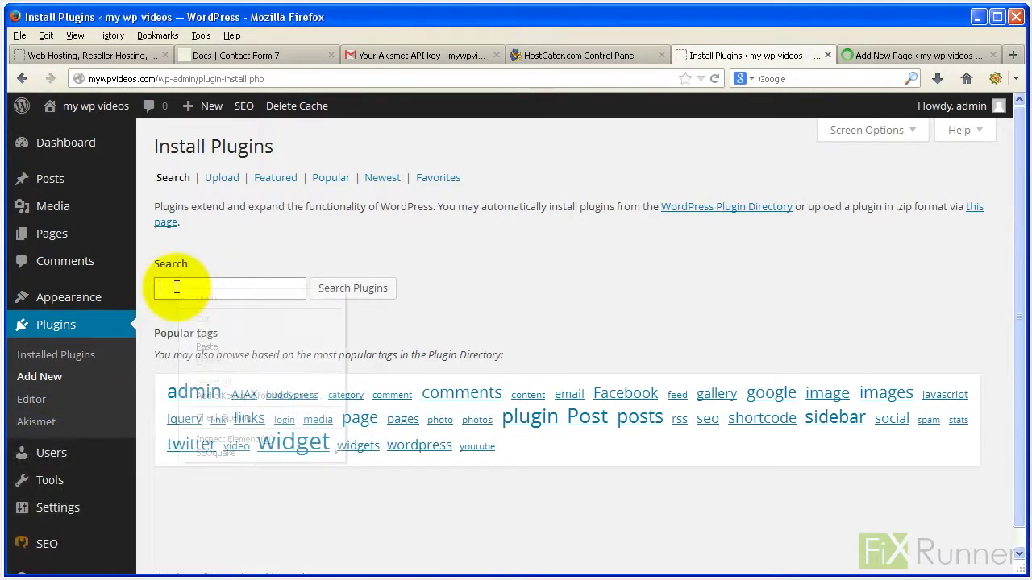
left_click(206, 342)
left_click(355, 288)
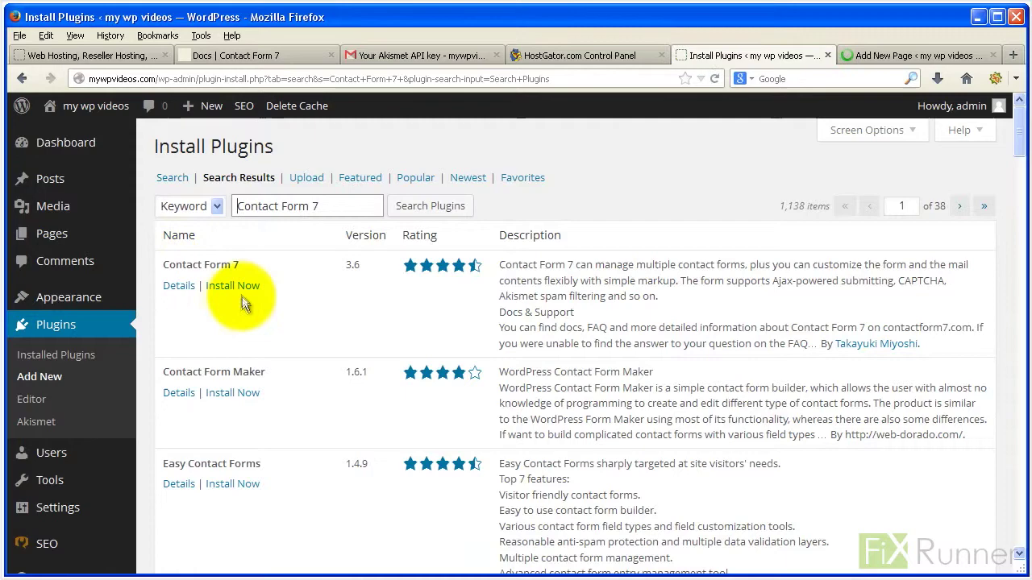
left_click(211, 286)
Step: Confirm the Contact Form 7 installation and activate the plugin
left_click(520, 300)
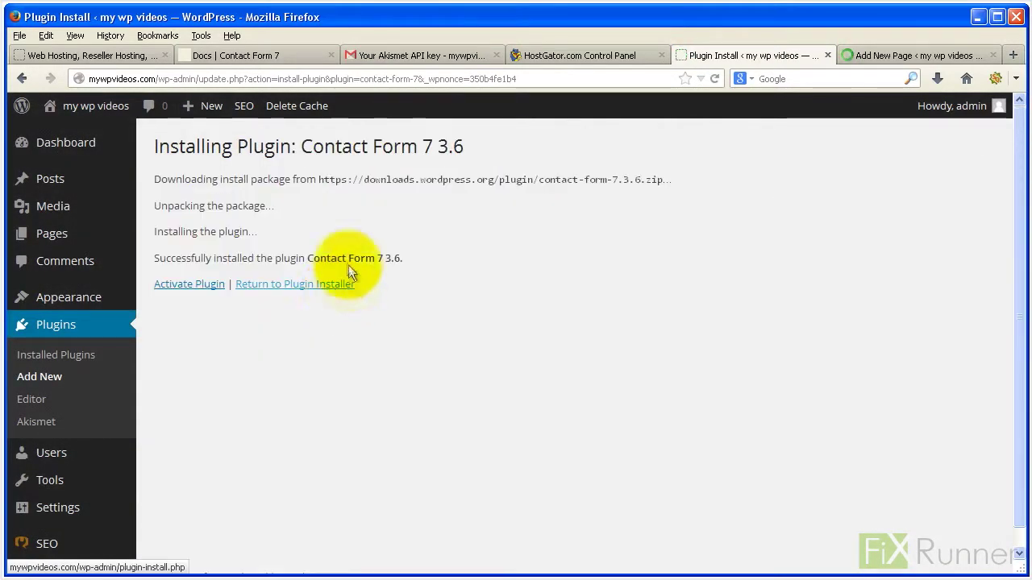
left_click(203, 285)
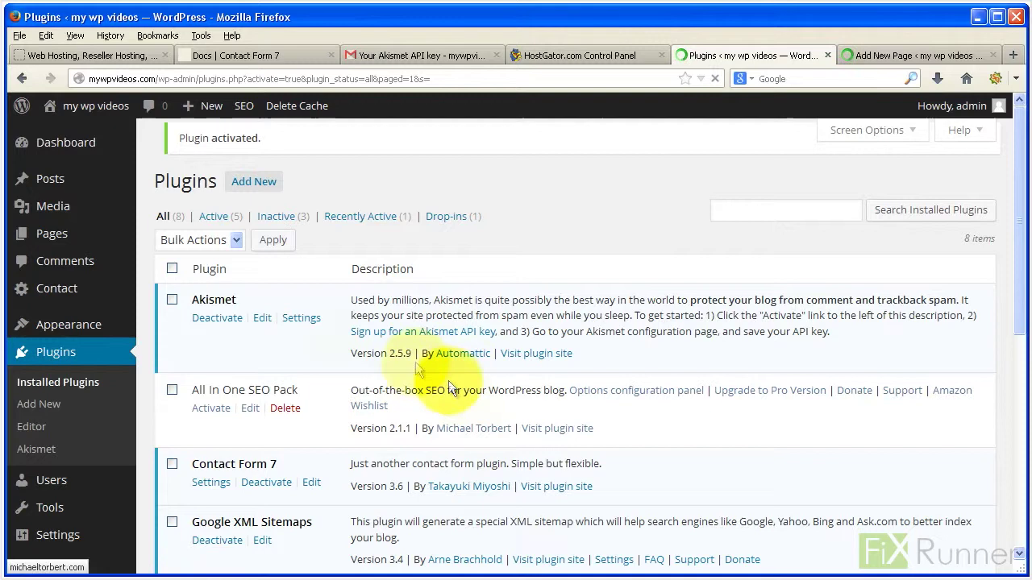
Step: Search the plugin directory for 'Really Simple CAPTCHA' and install version 1.7
left_click(37, 401)
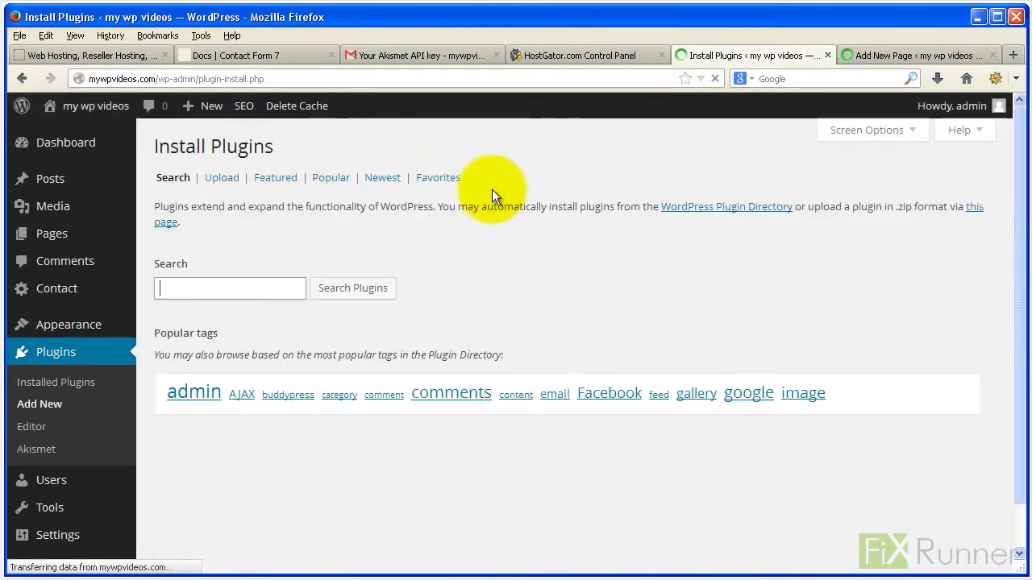
key("alt+Tab")
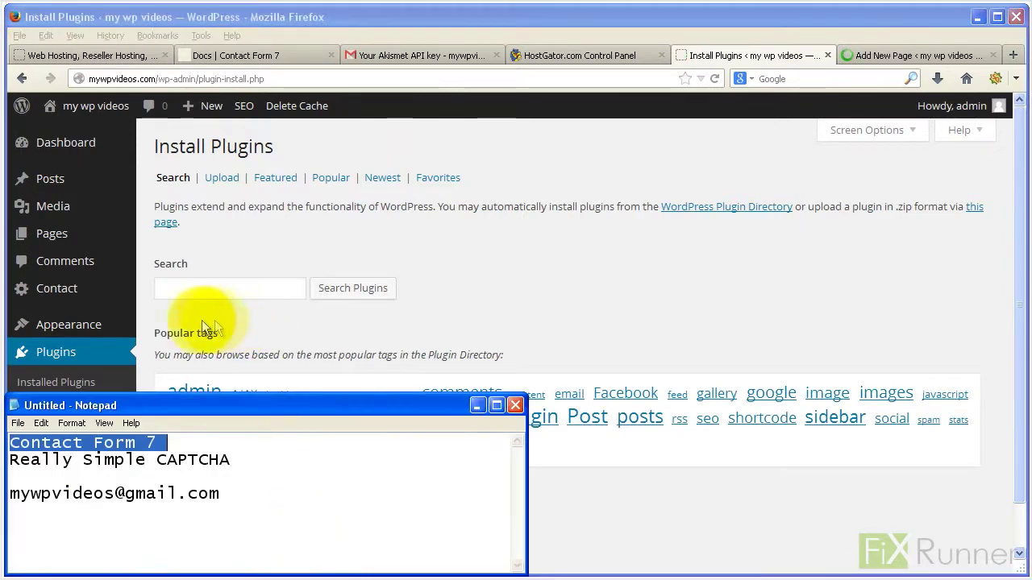
left_click_drag(230, 460, 10, 461)
right_click(86, 458)
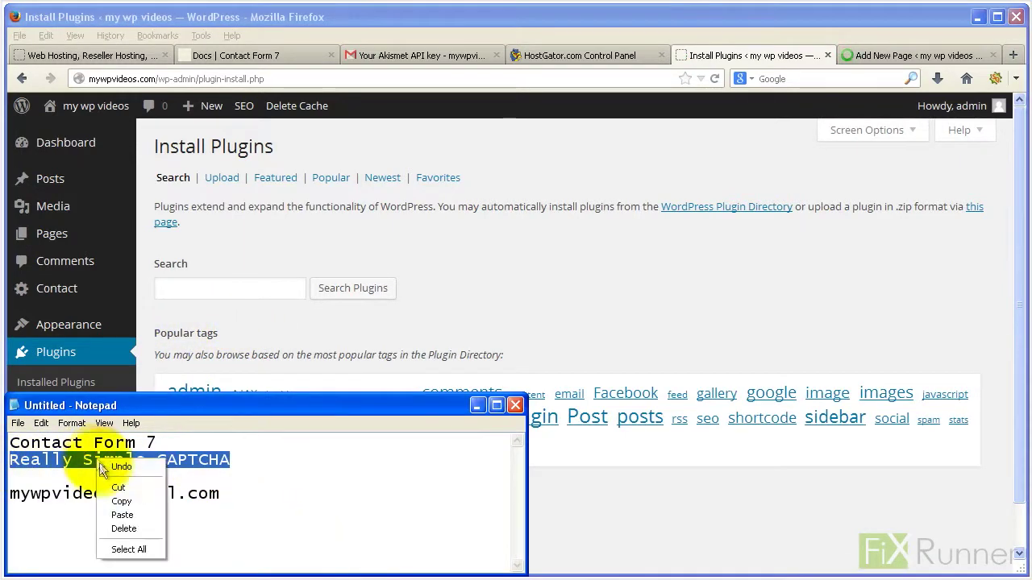
left_click(101, 493)
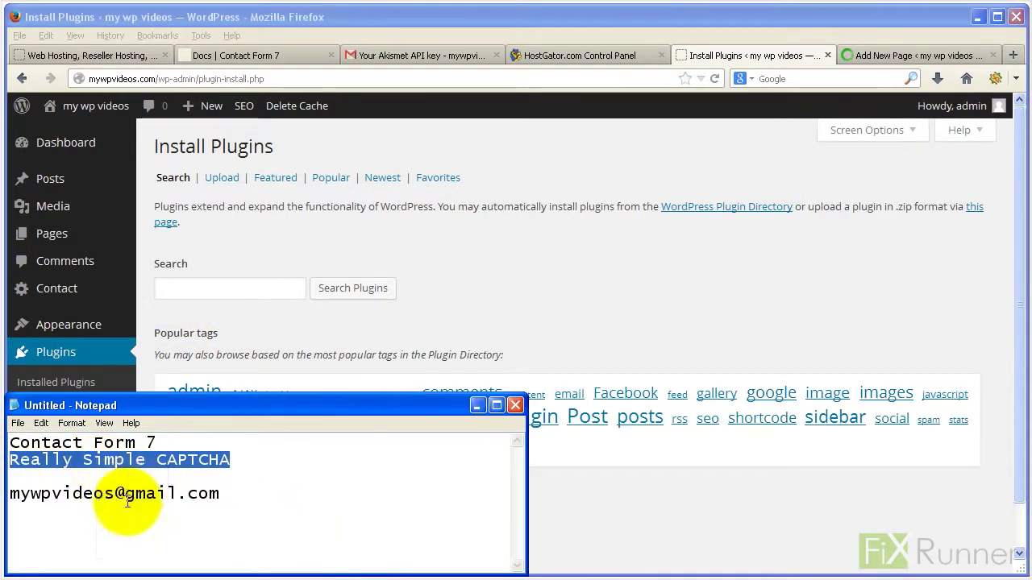
right_click(181, 287)
left_click(209, 347)
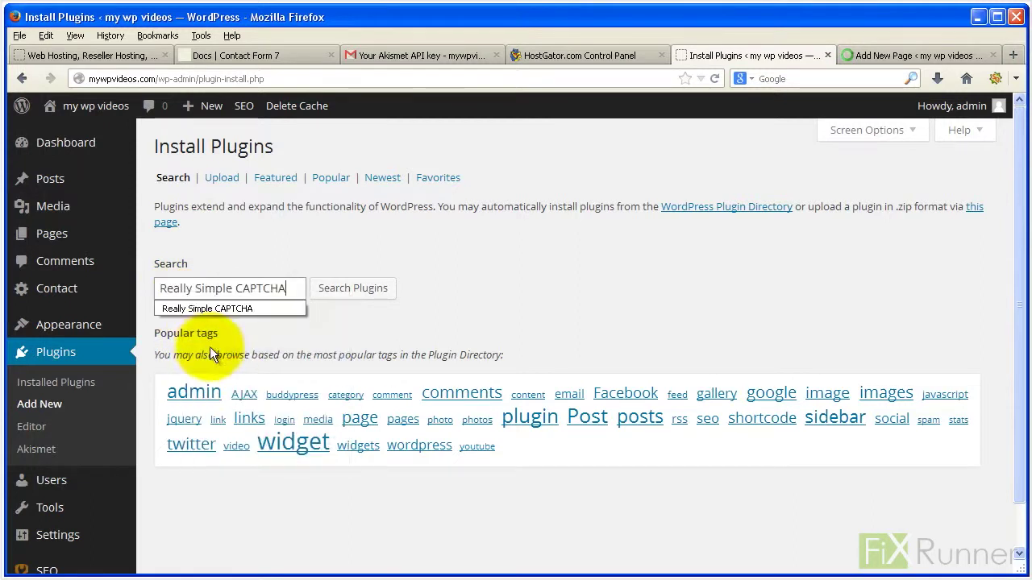
left_click(359, 288)
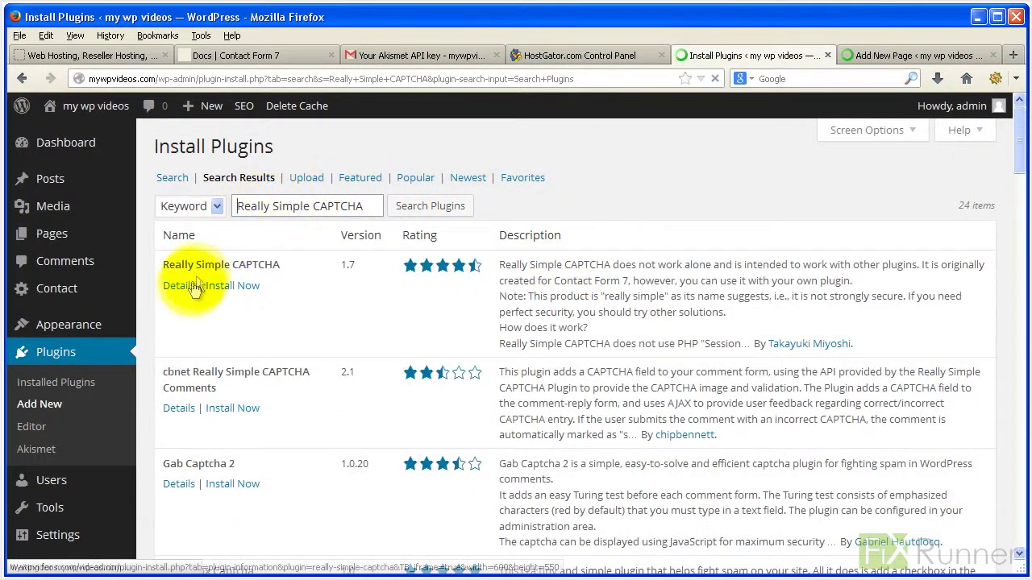
left_click(232, 285)
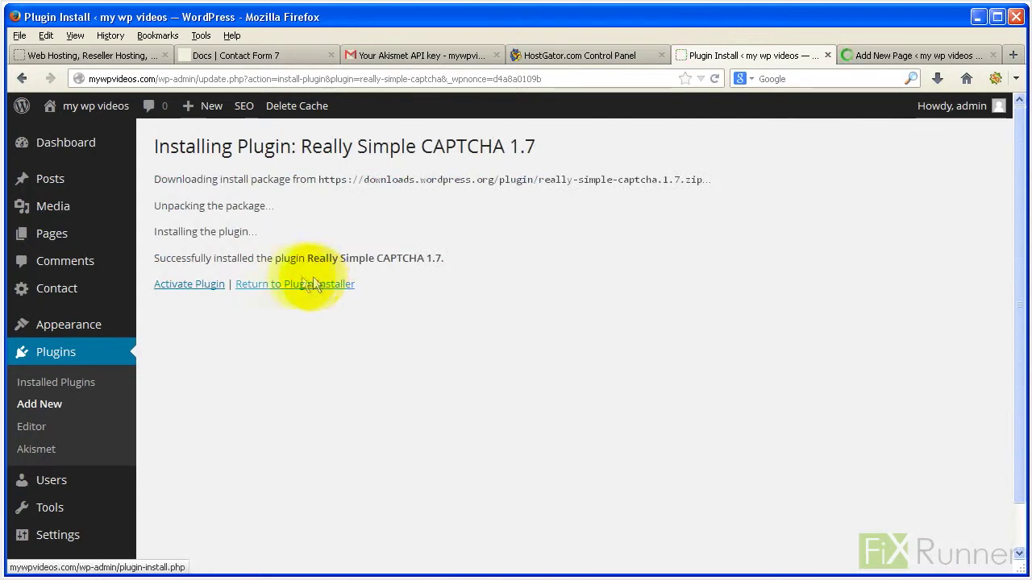
Step: Activate Really Simple CAPTCHA and open Contact > Contact Forms to see Contact form 1
left_click(201, 285)
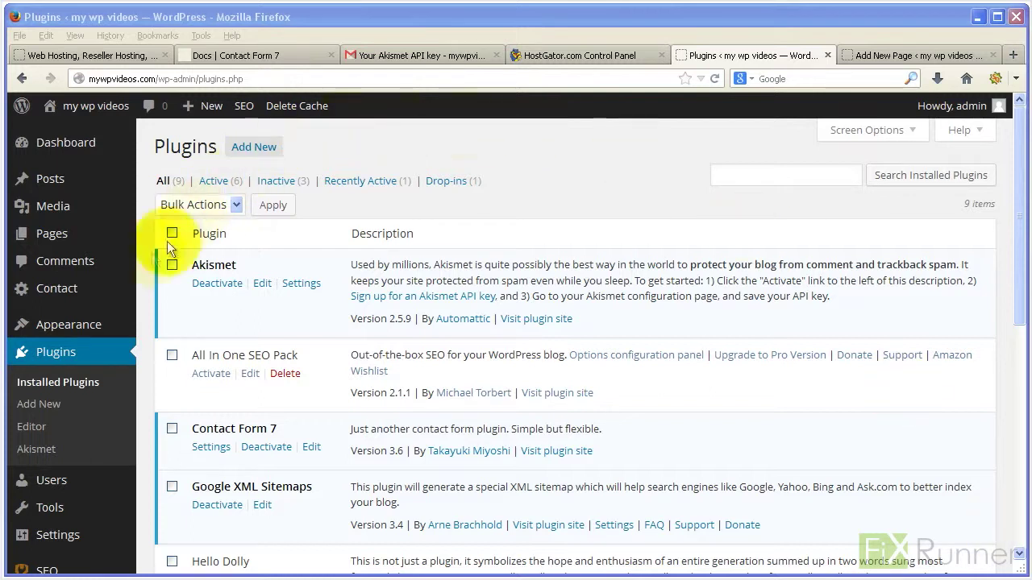
mouse_move(70, 295)
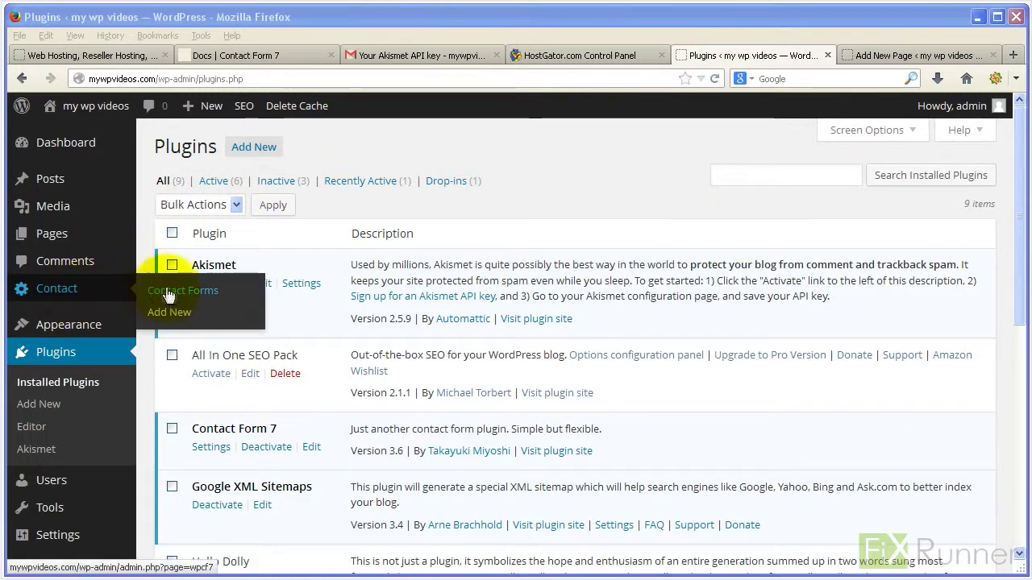
left_click(179, 300)
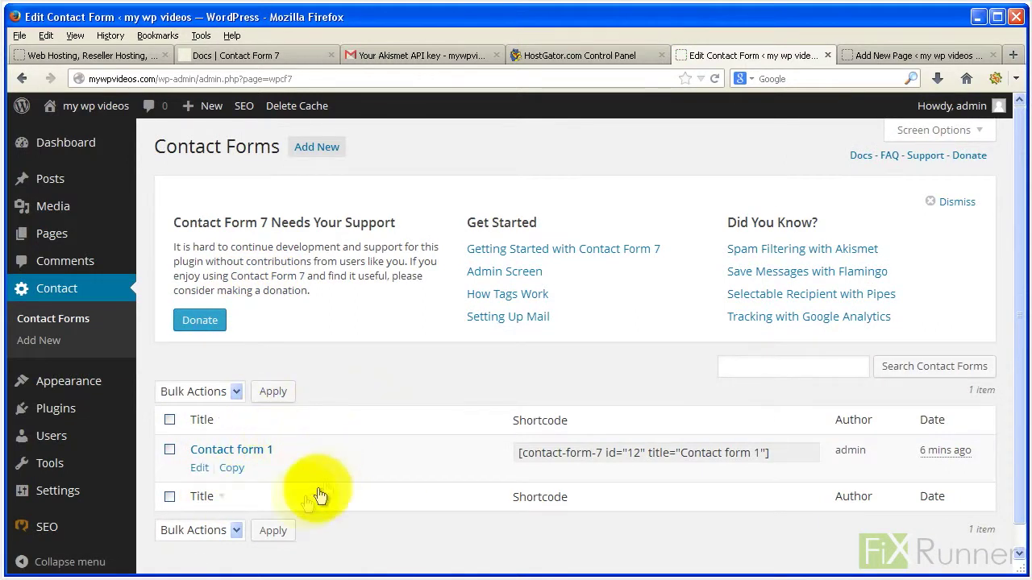
left_click(199, 469)
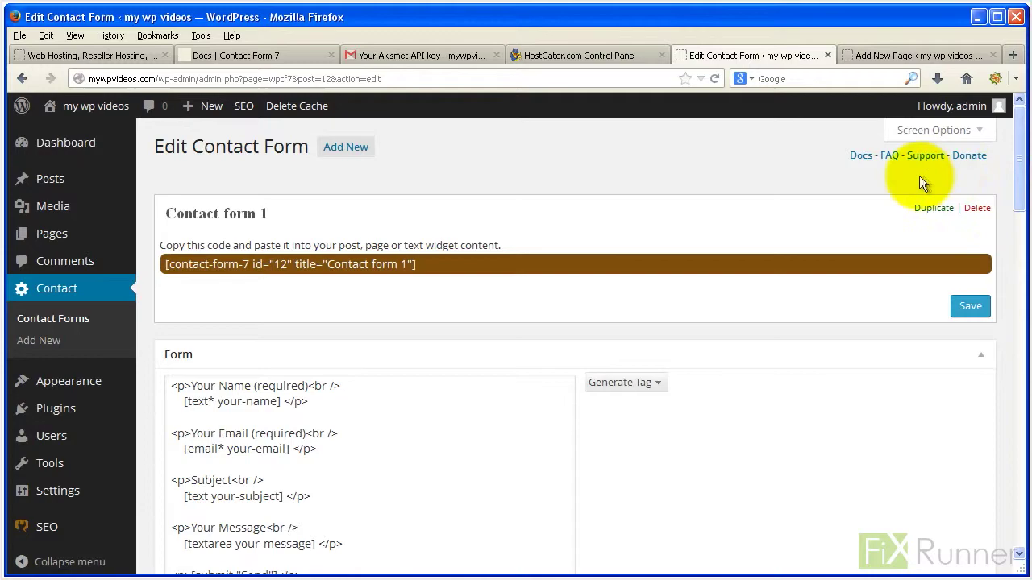
left_click_drag(1021, 173, 1021, 227)
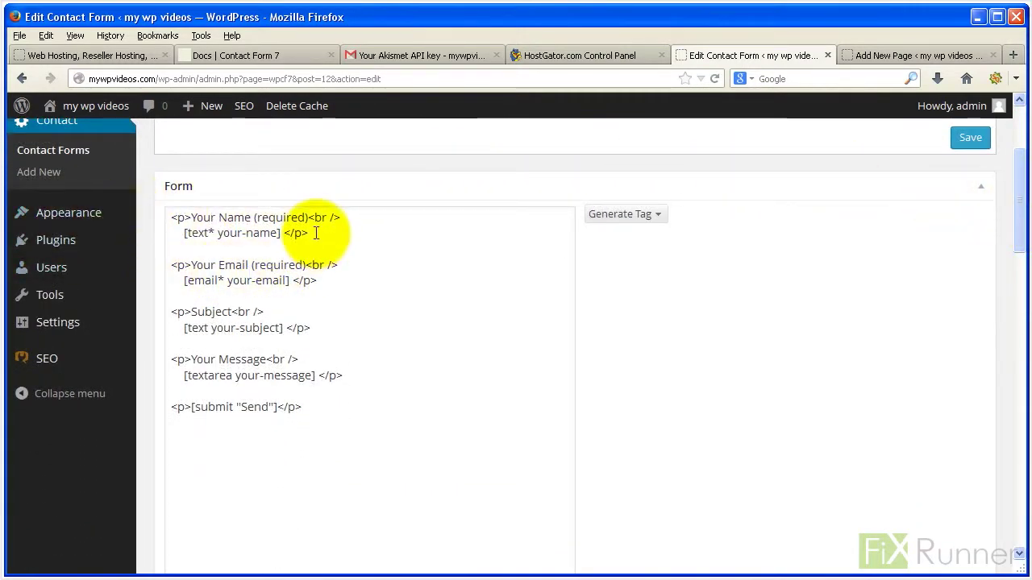
left_click_drag(316, 233, 172, 218)
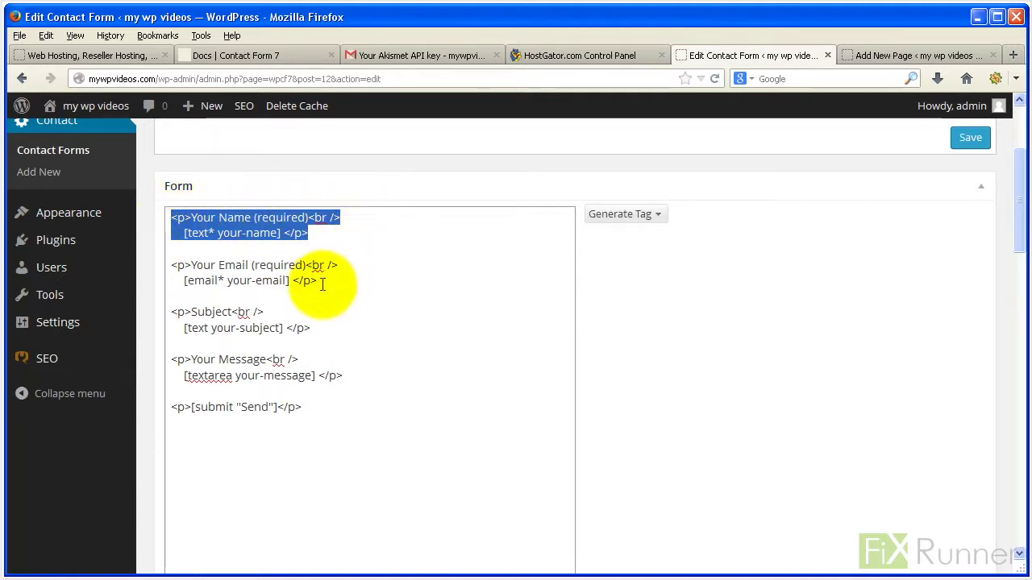
left_click_drag(318, 282, 159, 260)
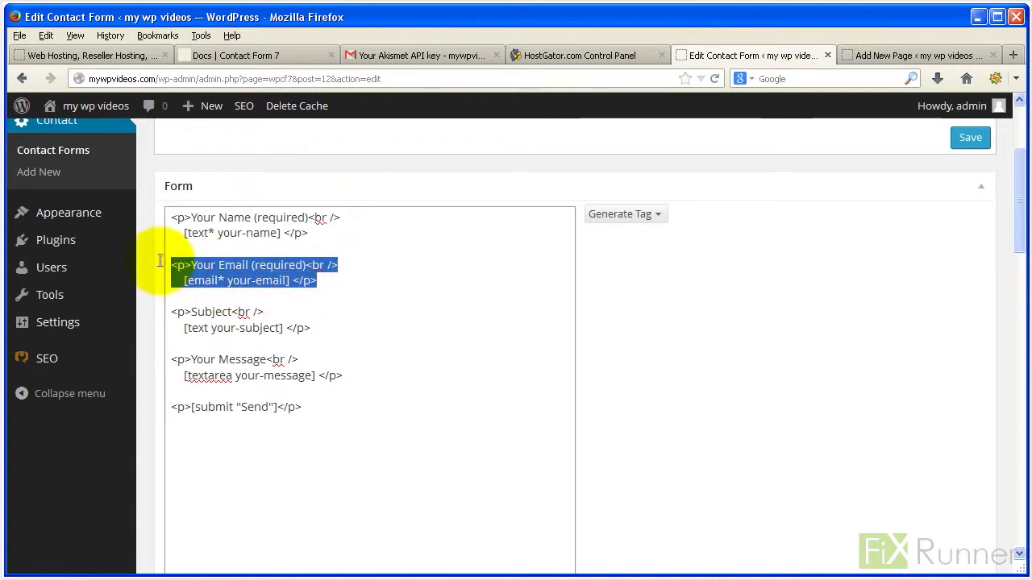
left_click(312, 328)
left_click_drag(313, 328, 170, 311)
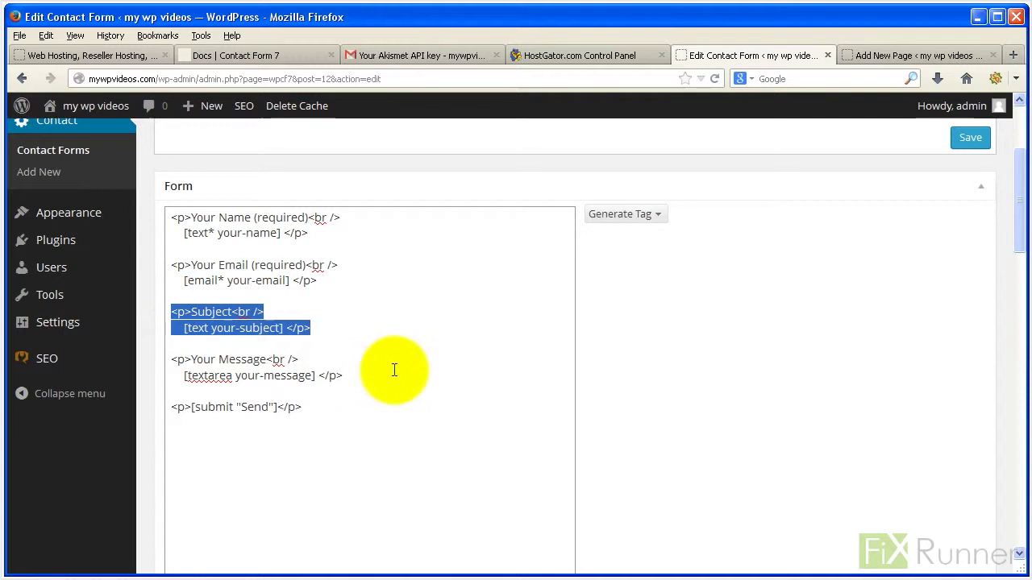
left_click_drag(342, 377, 157, 360)
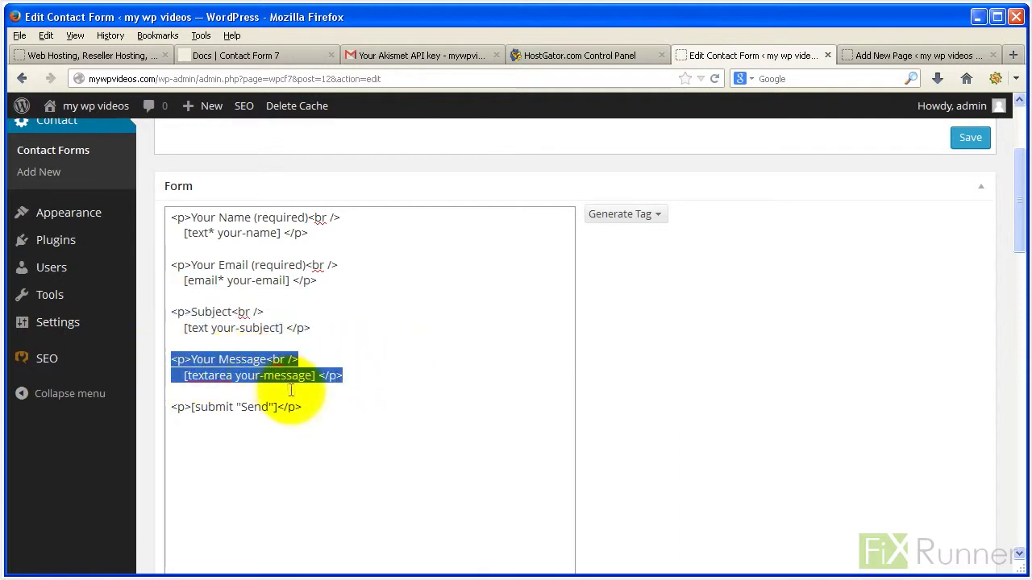
left_click(319, 407)
left_click_drag(319, 407, 147, 405)
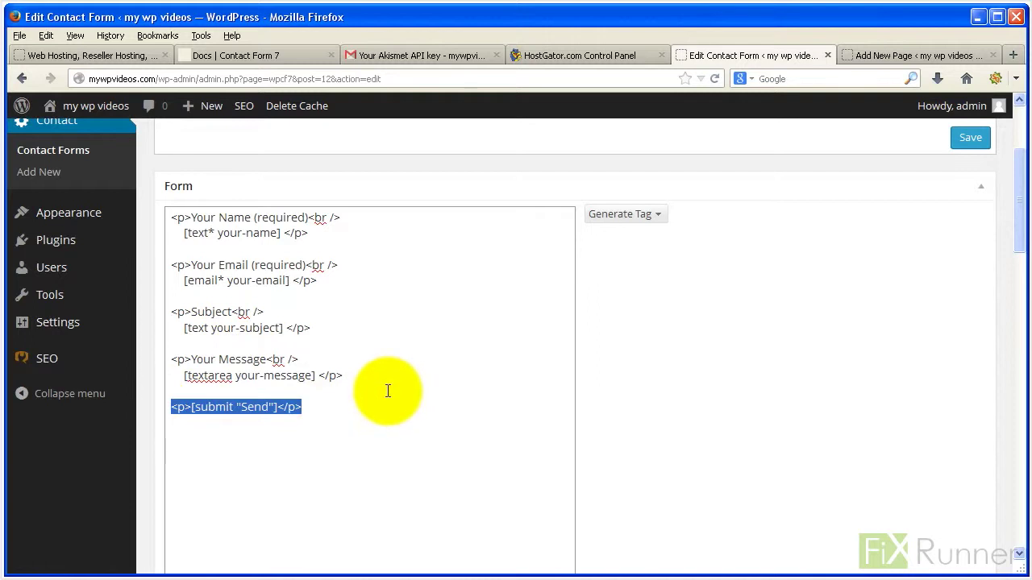
left_click(357, 405)
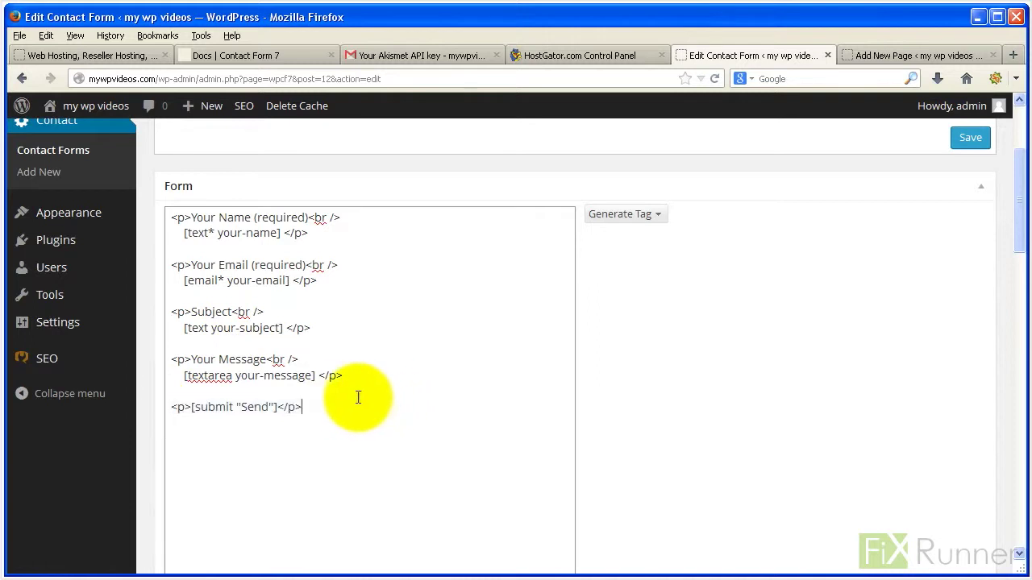
Step: Generate a CAPTCHA tag and insert [captchac captcha-109] on a new line below the message field
left_click(650, 214)
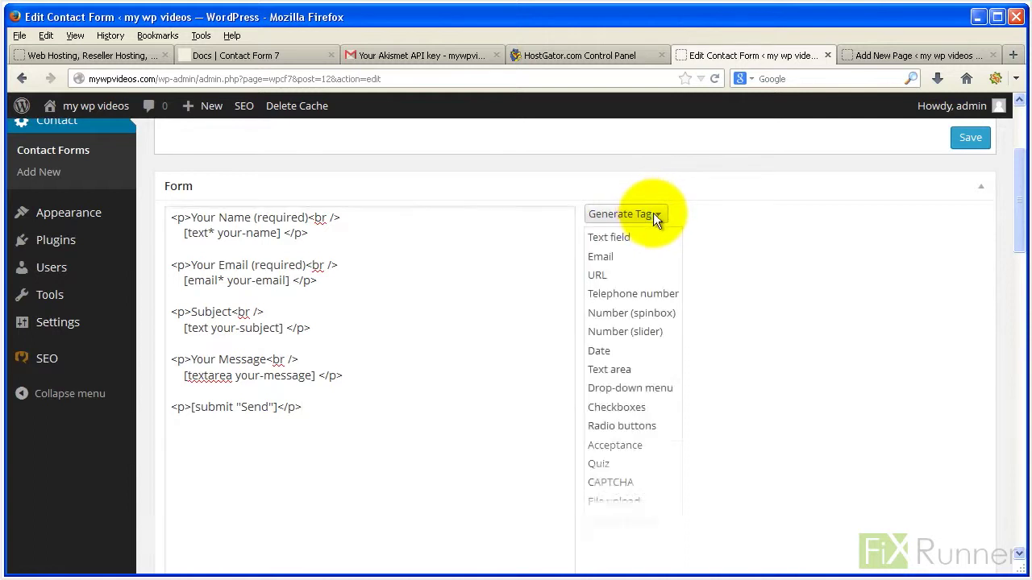
left_click(619, 482)
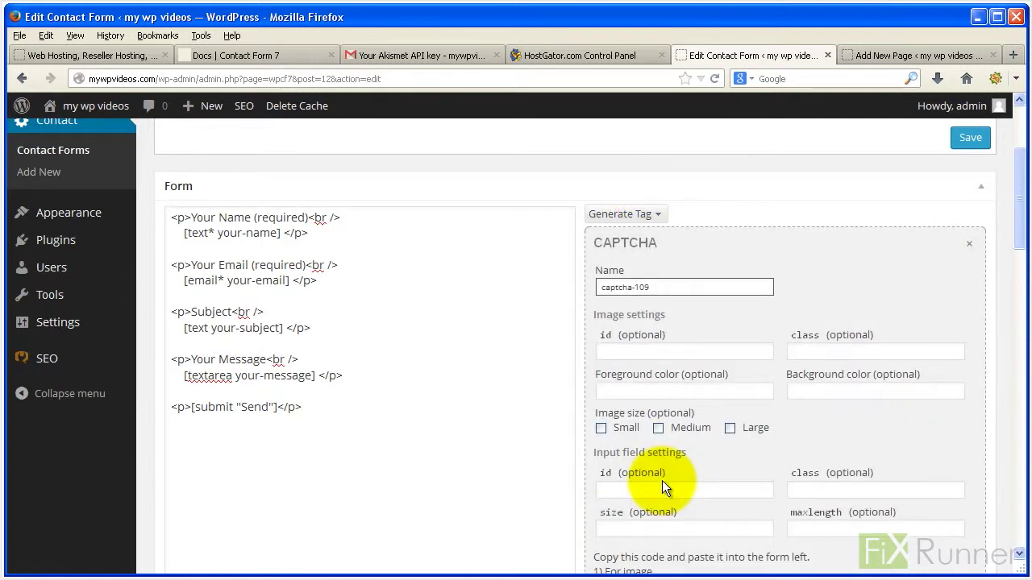
scroll(1008, 230, "down", 3)
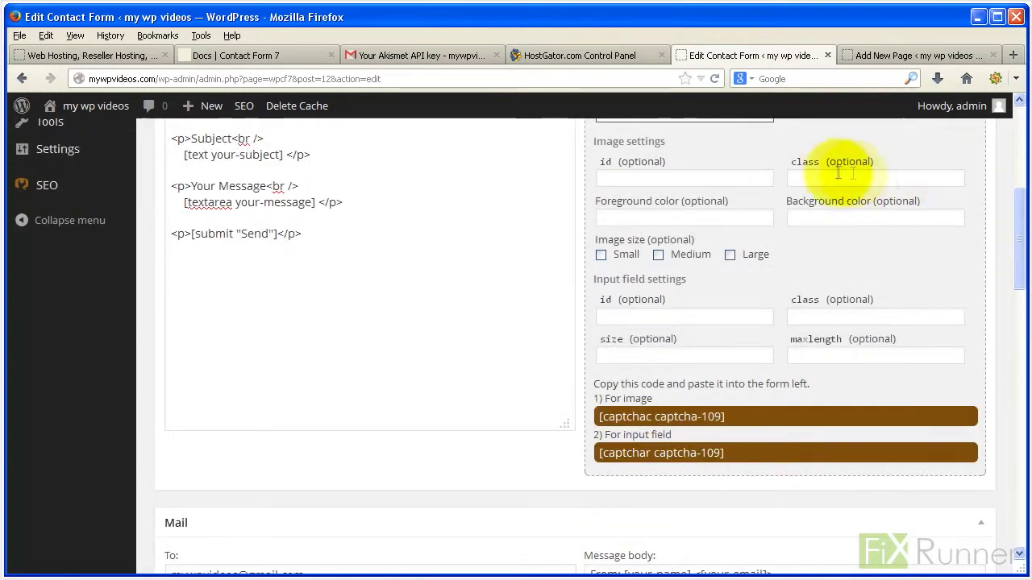
left_click(726, 417)
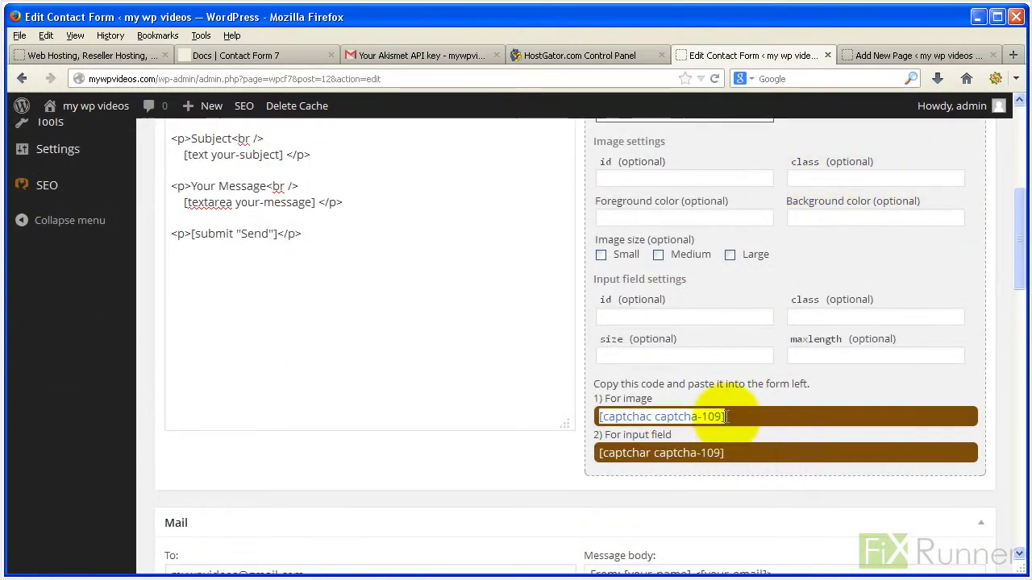
right_click(727, 417)
left_click(738, 459)
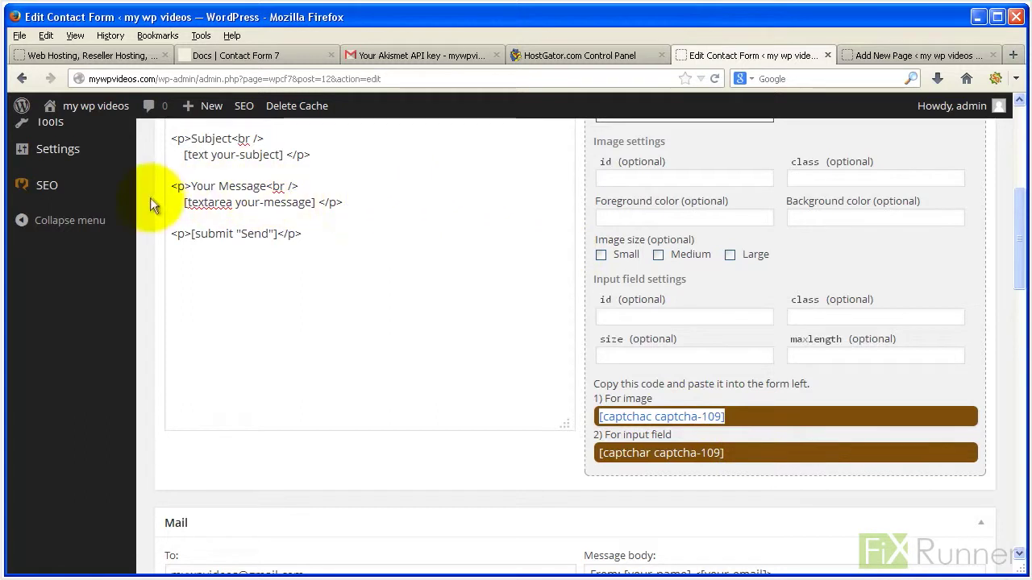
left_click(345, 203)
key("Return")
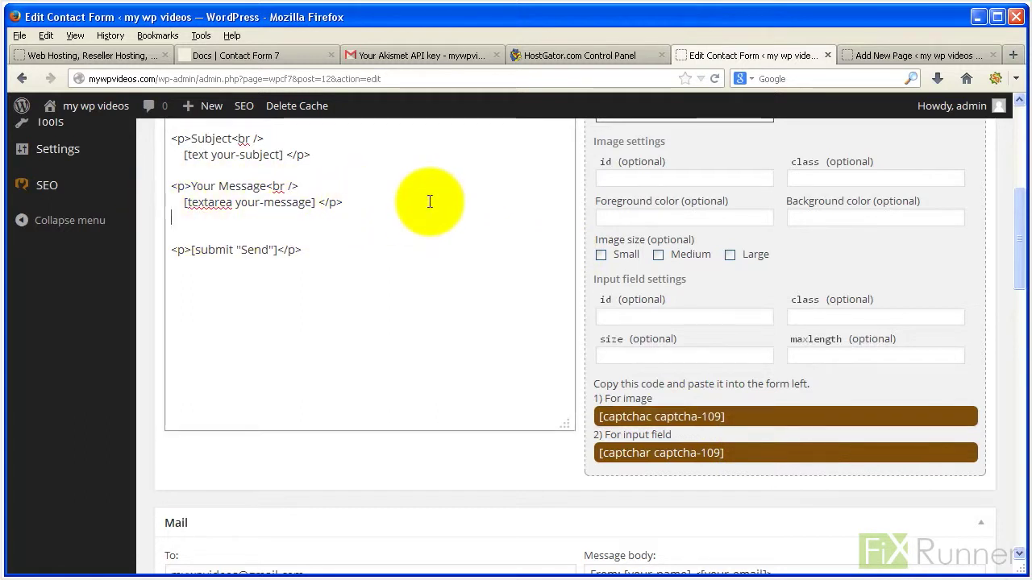
key("Return")
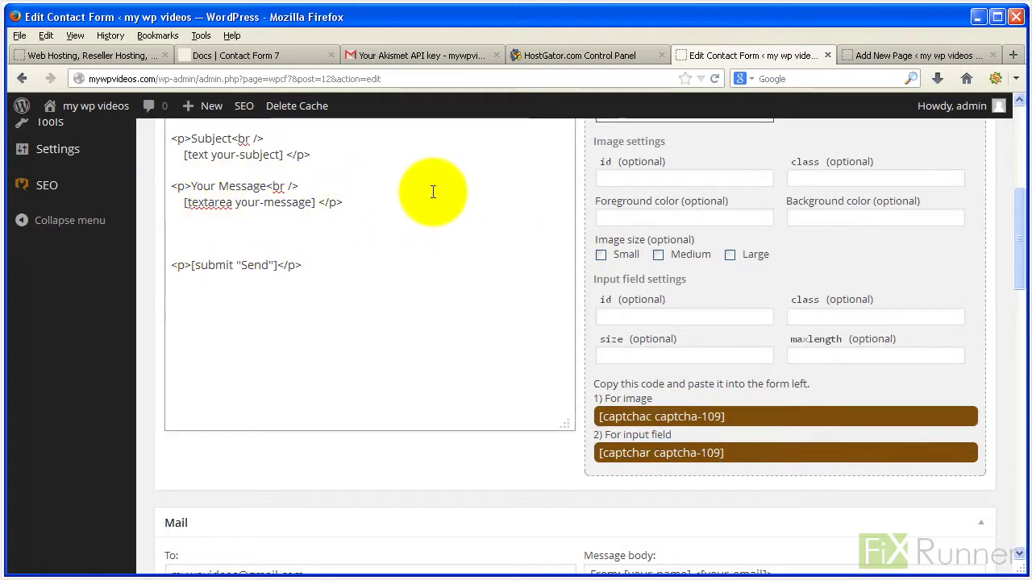
right_click(183, 236)
left_click(212, 295)
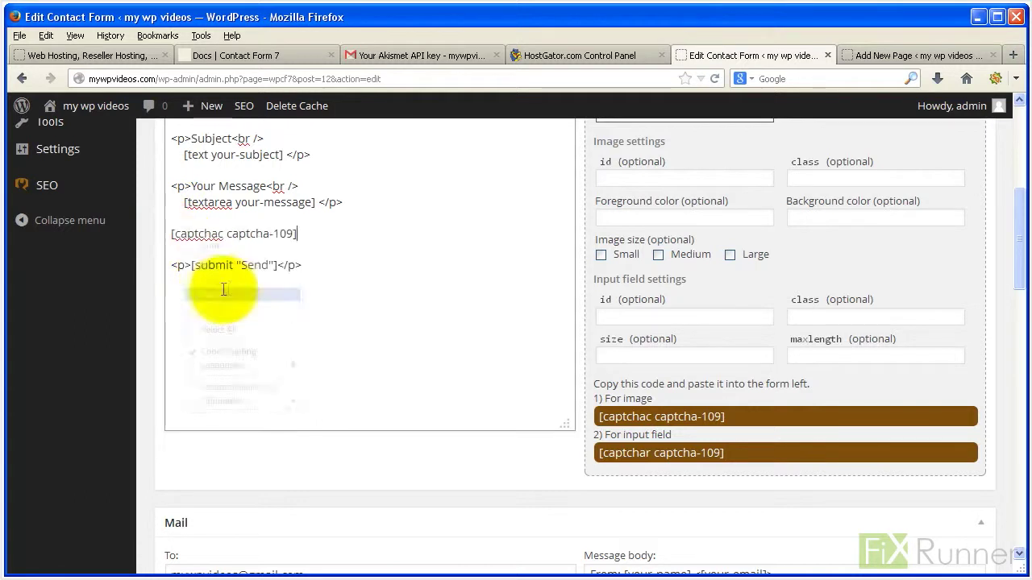
Step: Add [captchar captcha-109] on the next line, just above the Send button
key("Return")
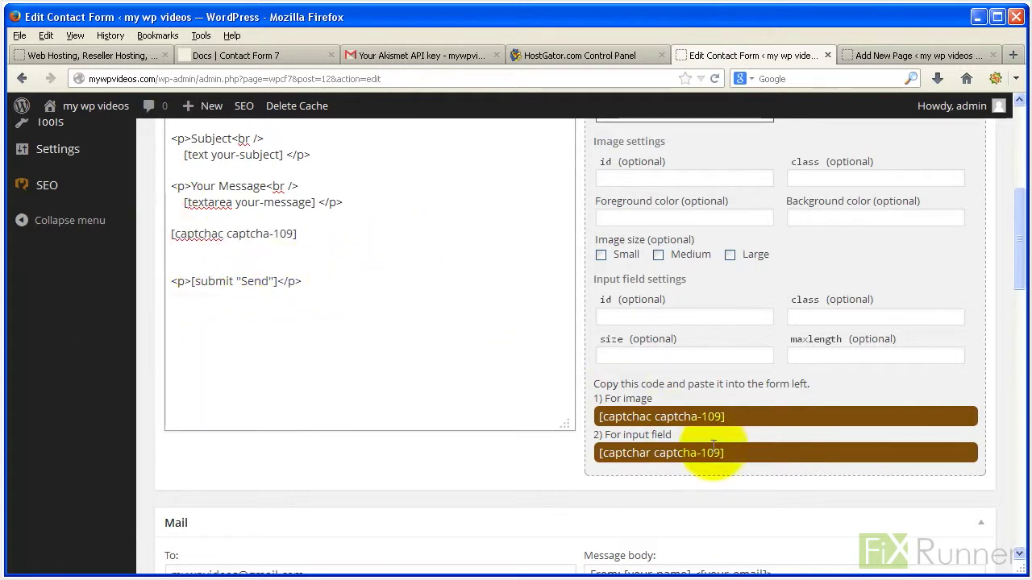
left_click_drag(599, 453, 731, 457)
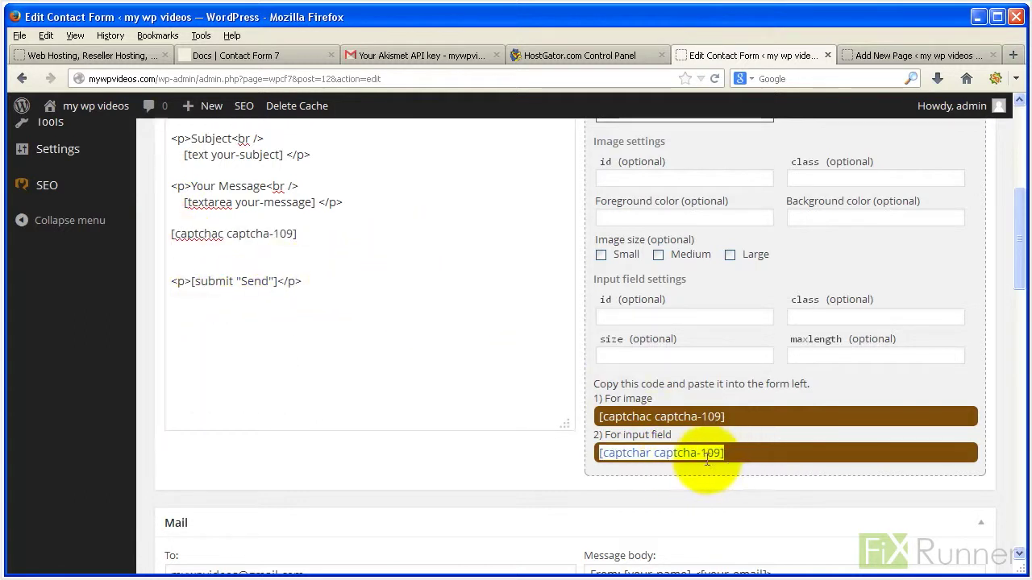
right_click(723, 459)
left_click(732, 503)
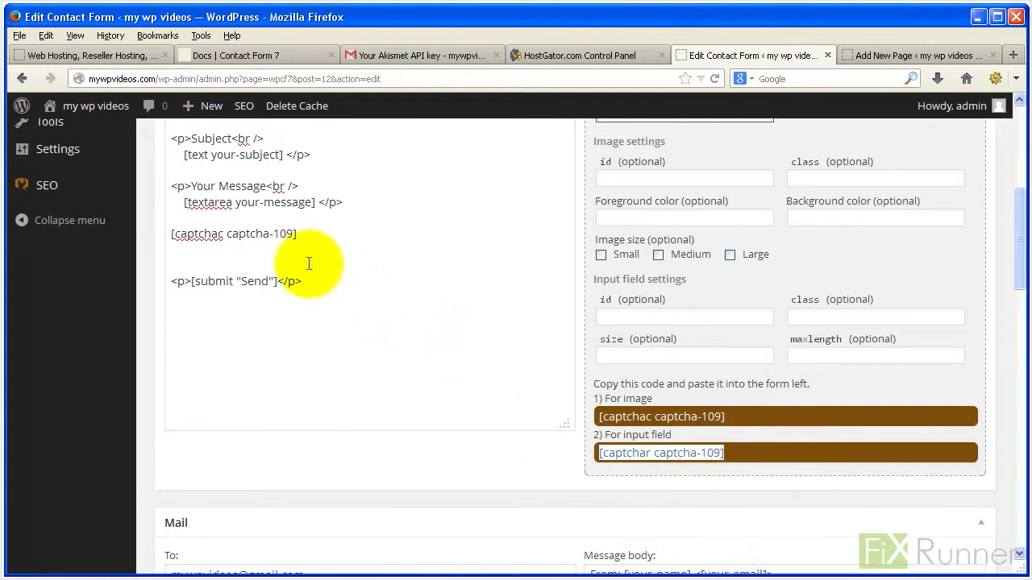
left_click(270, 250)
key("ctrl+v")
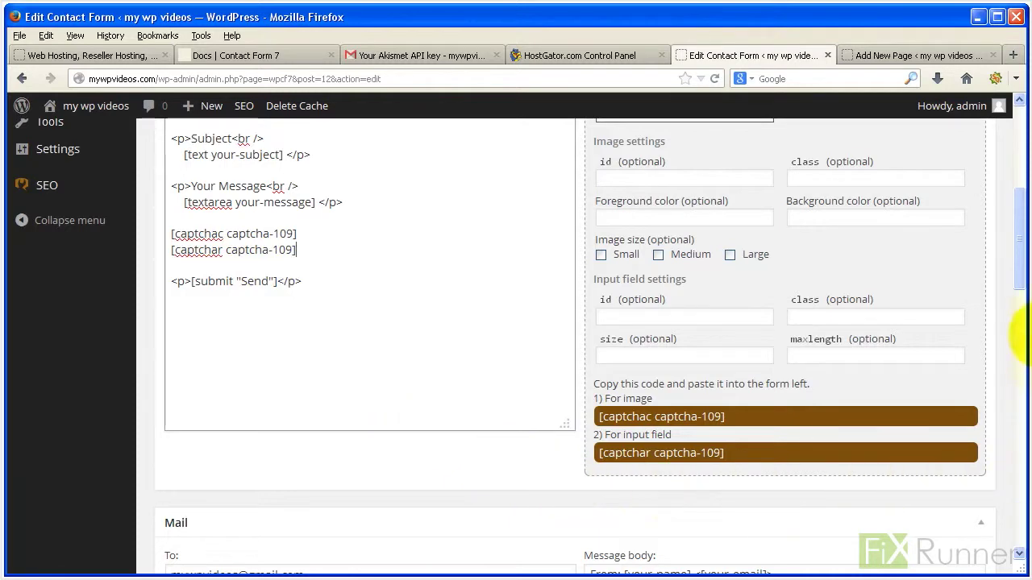
Step: Save Contact form 1 and copy its contact-form-7 shortcode
left_click_drag(1020, 275, 1006, 196)
left_click(973, 256)
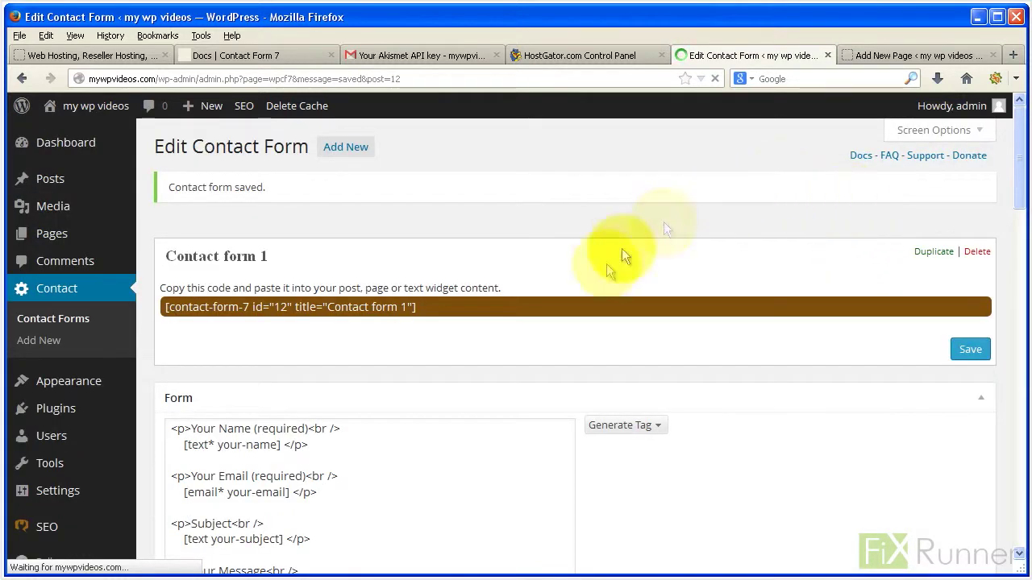
left_click(383, 307)
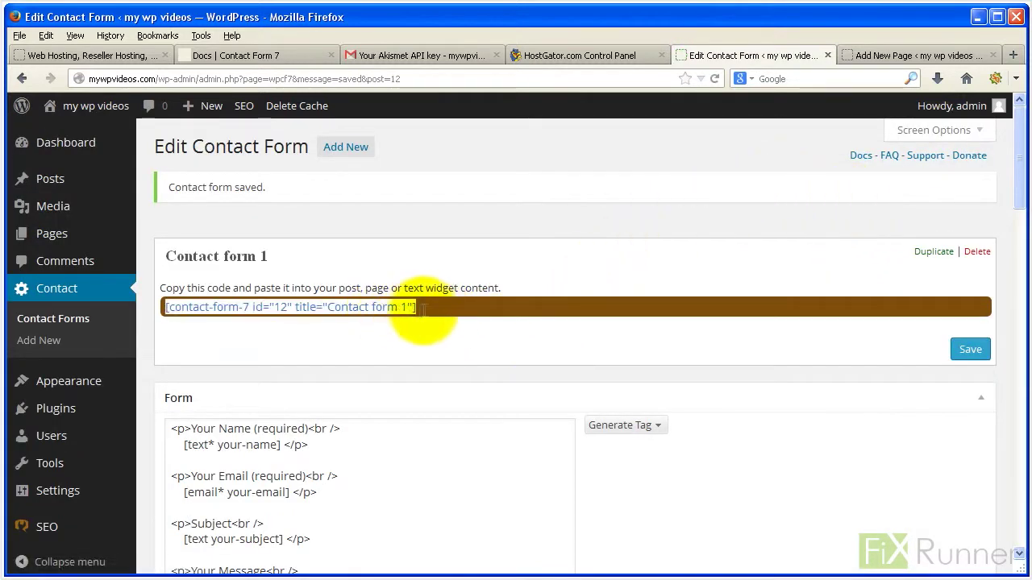
right_click(343, 313)
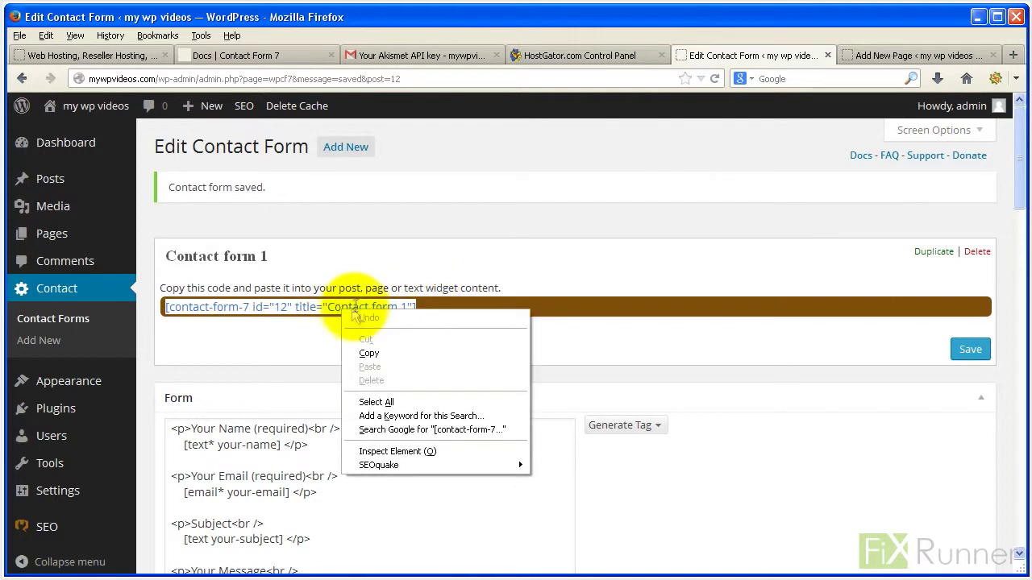
left_click(368, 350)
Step: Paste the form shortcode into the Contact us page's Text editor and publish it
left_click(891, 55)
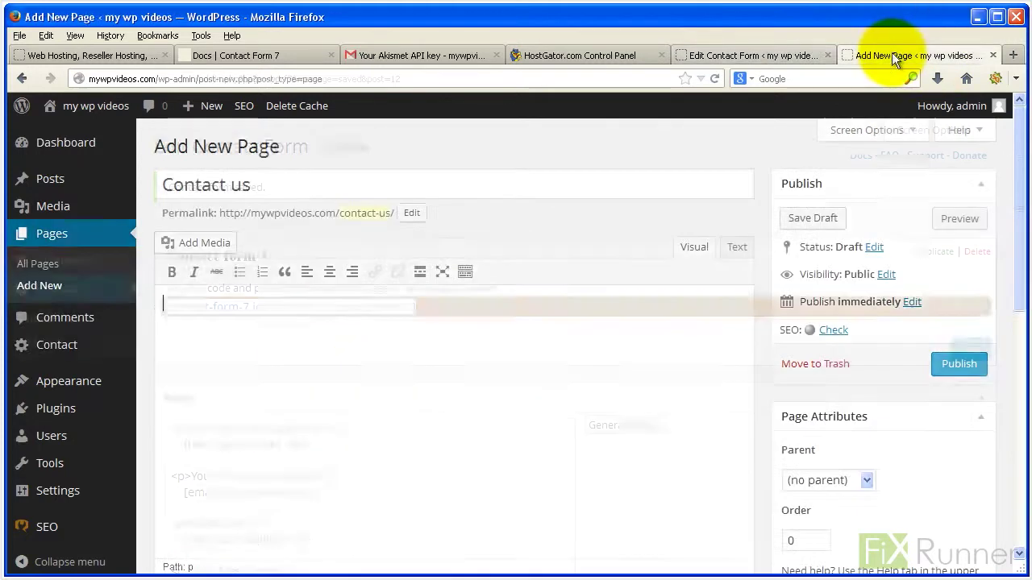
right_click(222, 319)
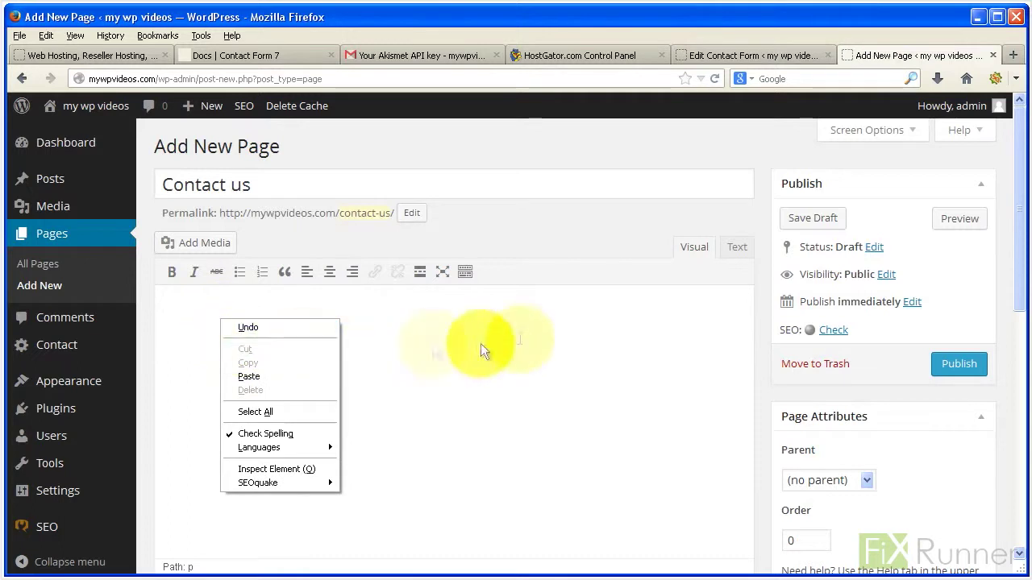
left_click(694, 255)
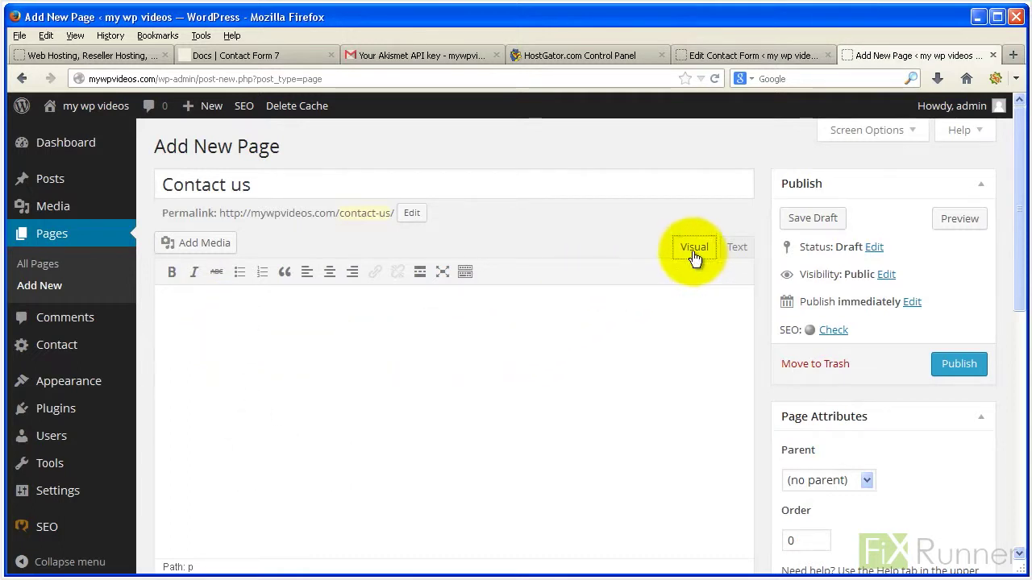
left_click(737, 252)
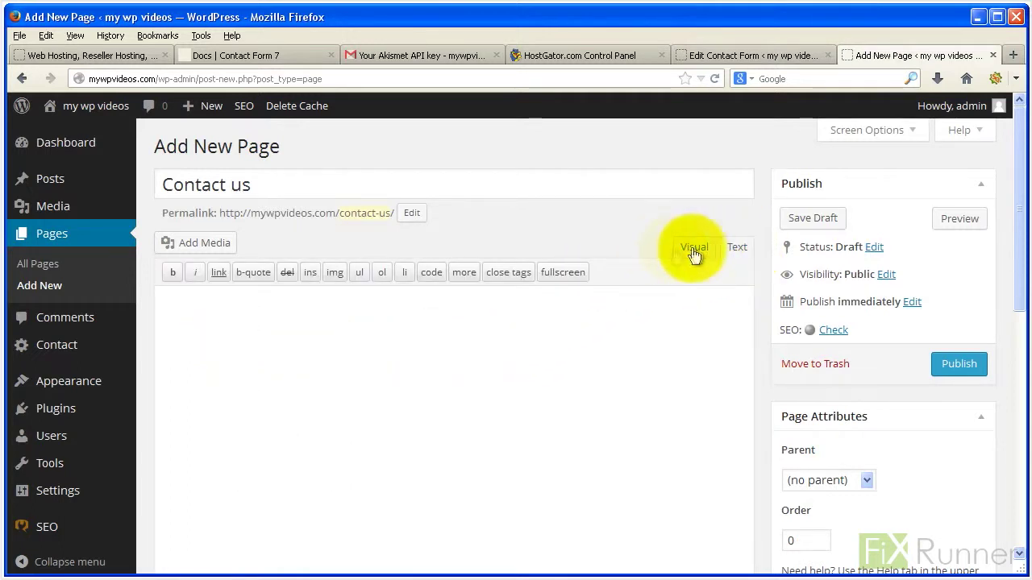
right_click(274, 319)
left_click(288, 375)
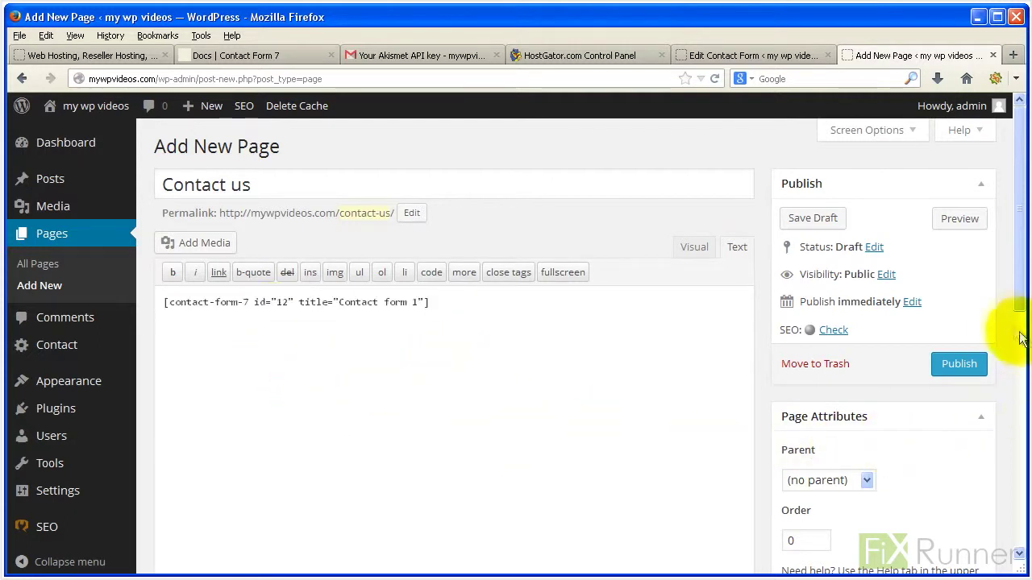
left_click(959, 367)
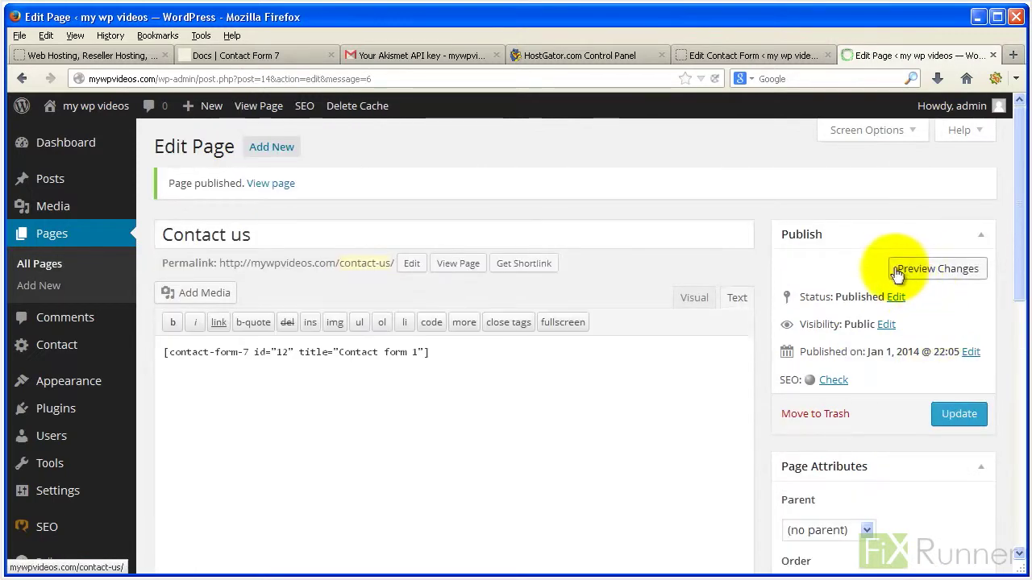
Step: Preview the Contact us page in a new tab to see the Your Name and Your Email fields
left_click(918, 274)
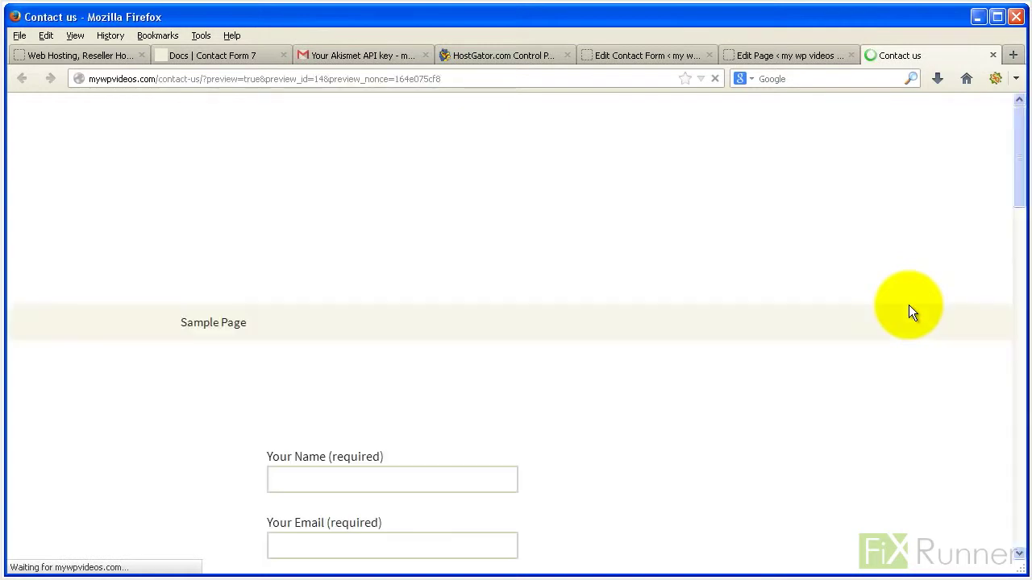